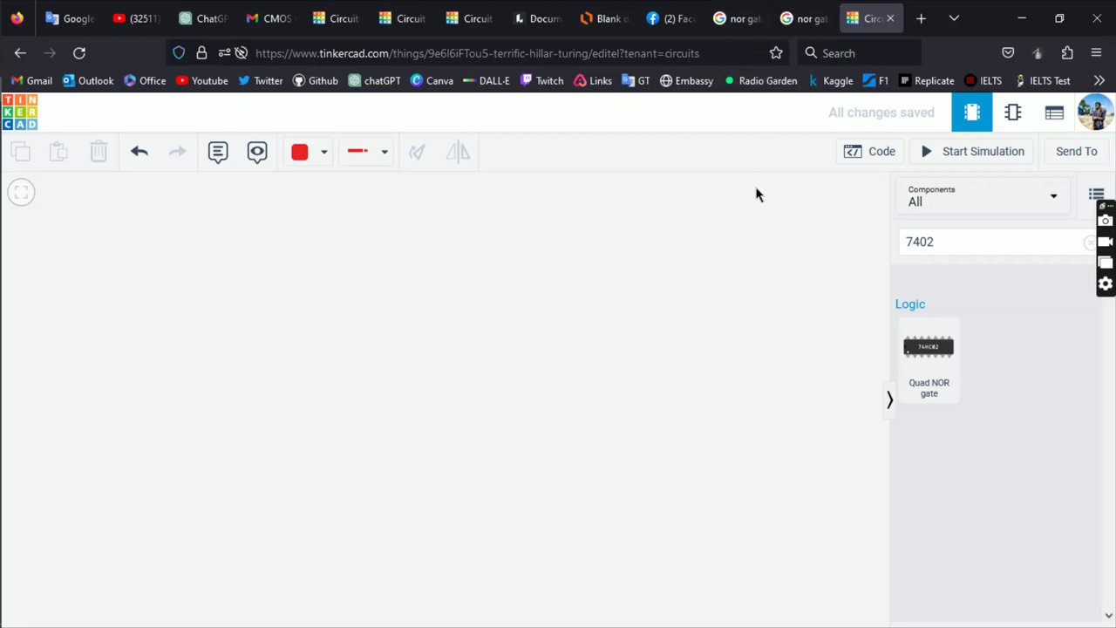
Step: Open a new blank browser tab next to the Tinkercad Circuits tab
{"action": "left_click", "coordinate": [920, 18]}
Step: Enter tinkercad in the address bar to load the tinkercad.com dashboard
{"action": "type", "text": "tike"}
{"action": "key", "text": "BackSpace"}
{"action": "type", "text": "crd"}
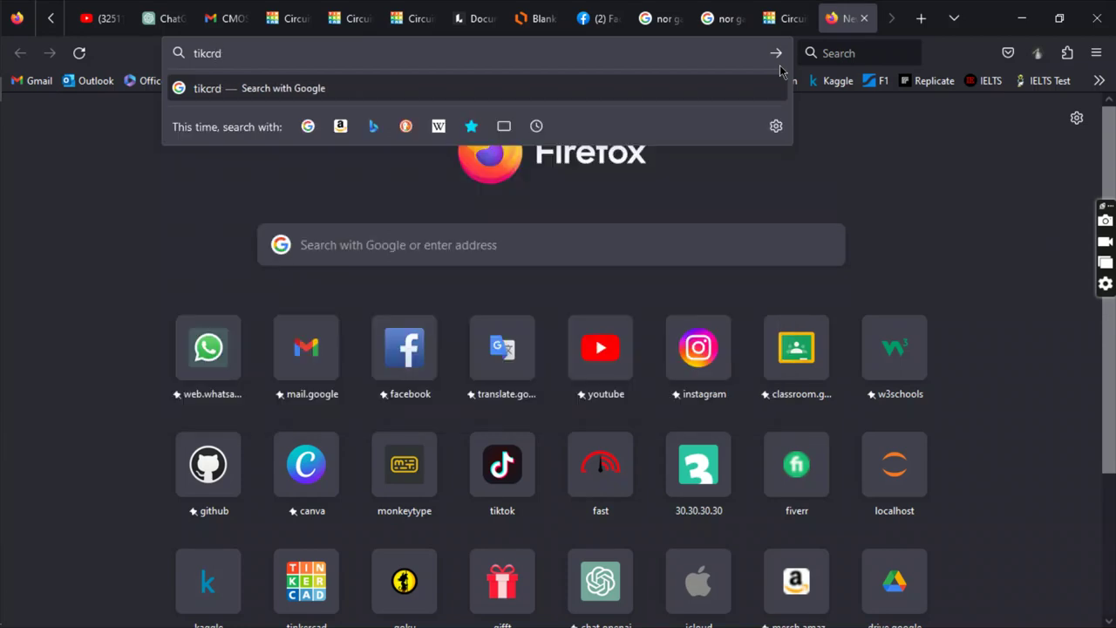
{"action": "key", "text": "BackSpace"}
{"action": "key", "text": "BackSpace"}
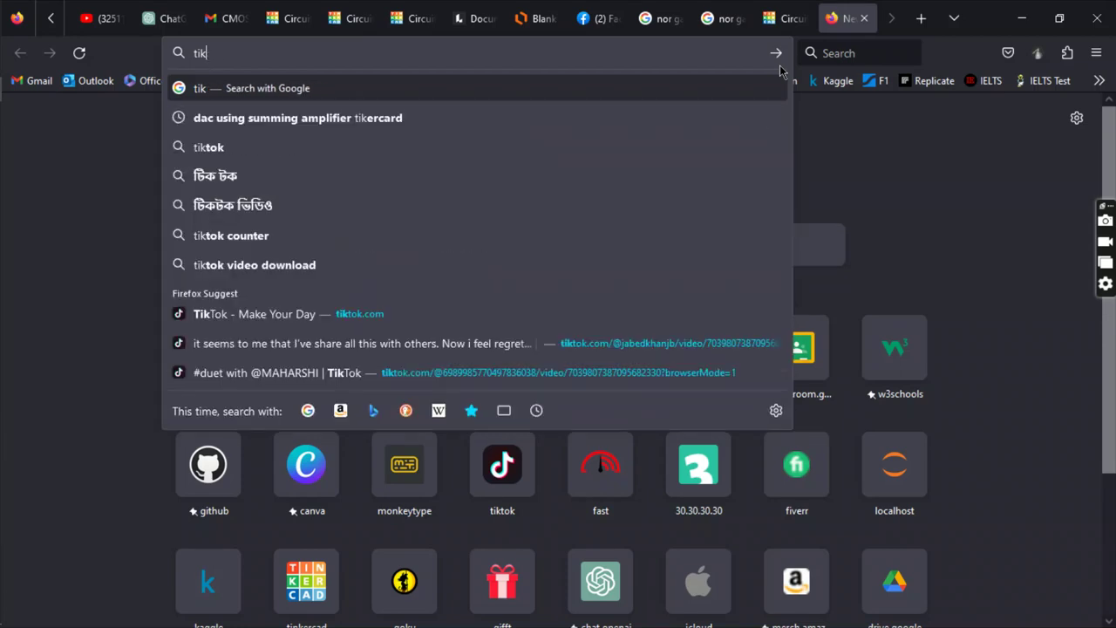
{"action": "key", "text": "BackSpace"}
{"action": "type", "text": "nkercad.com/"}
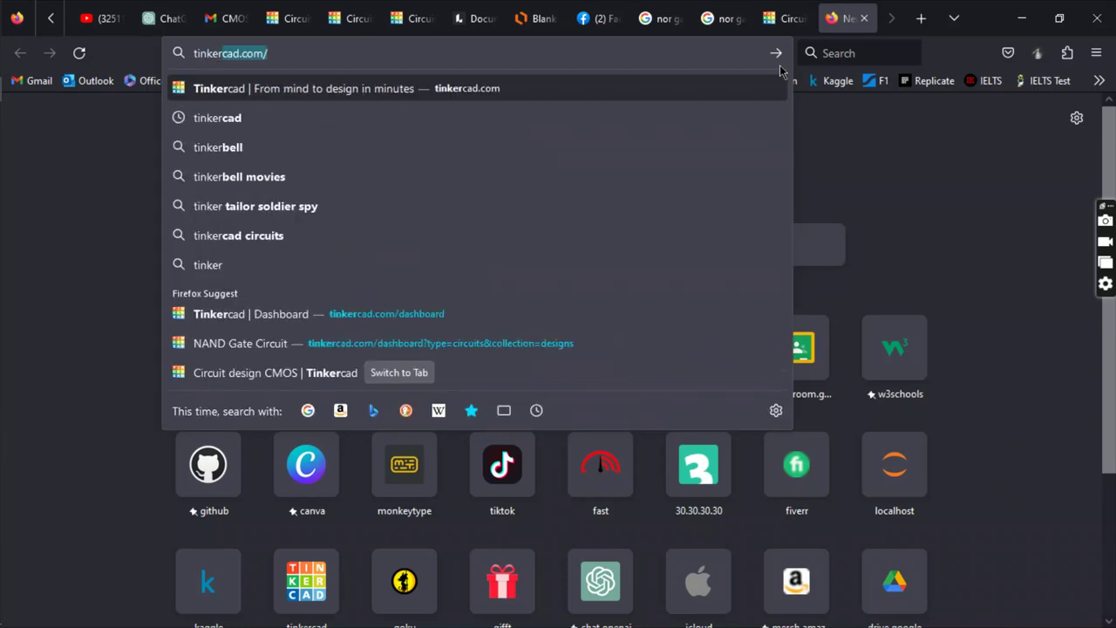
{"action": "key", "text": "Return"}
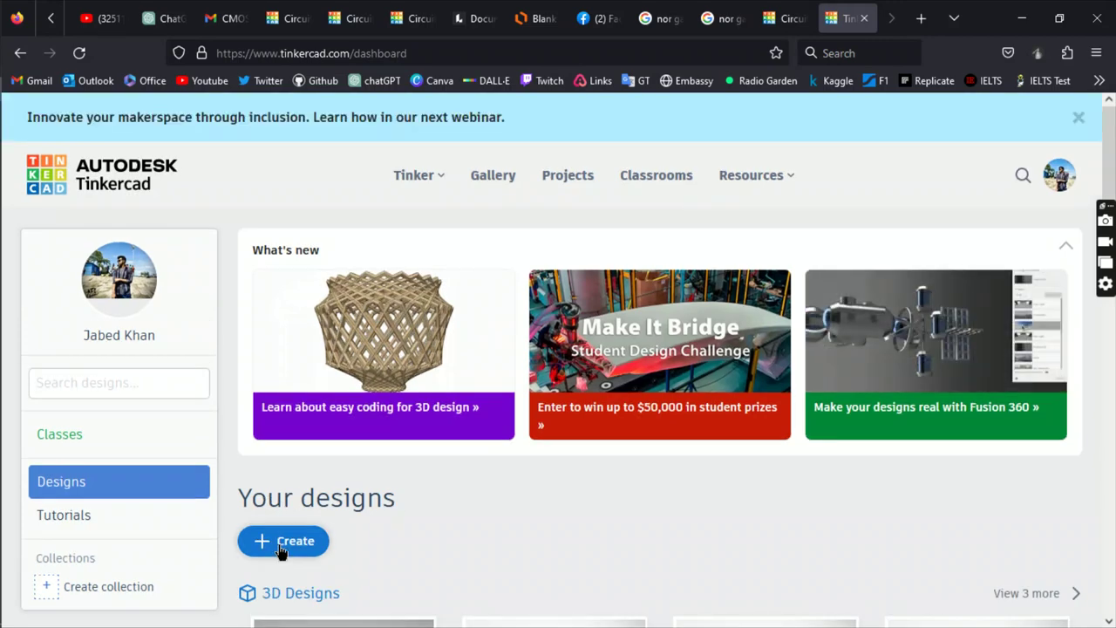
Step: Create a new Circuit design from the Create menu under Your designs
{"action": "left_click", "coordinate": [281, 541]}
{"action": "scroll", "coordinate": [324, 534], "scroll_direction": "down", "scroll_amount": 2}
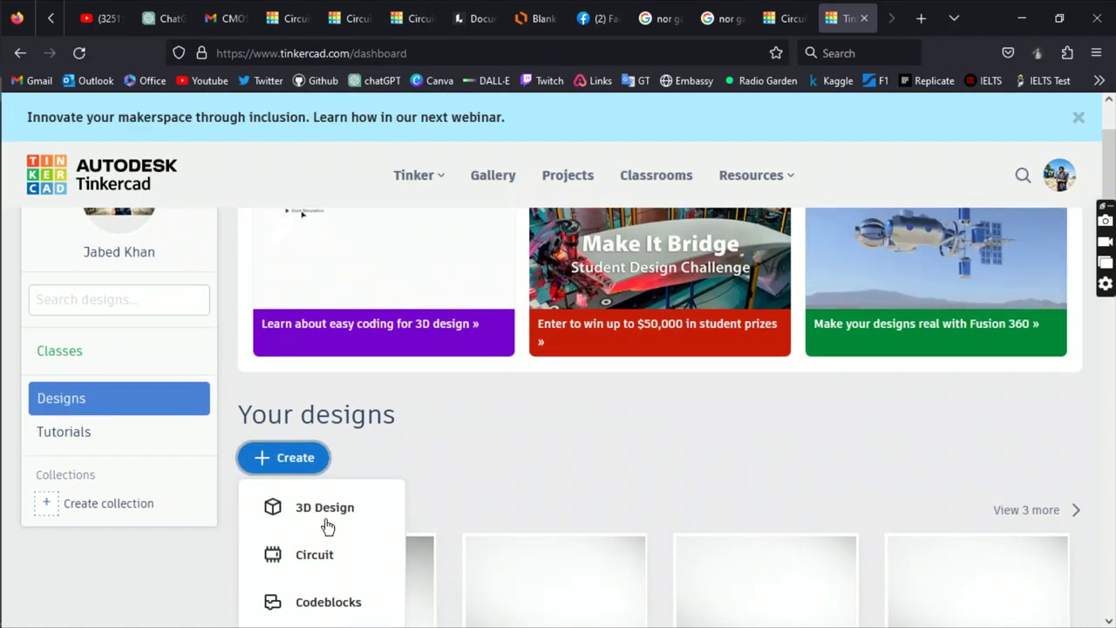
{"action": "left_click", "coordinate": [314, 565]}
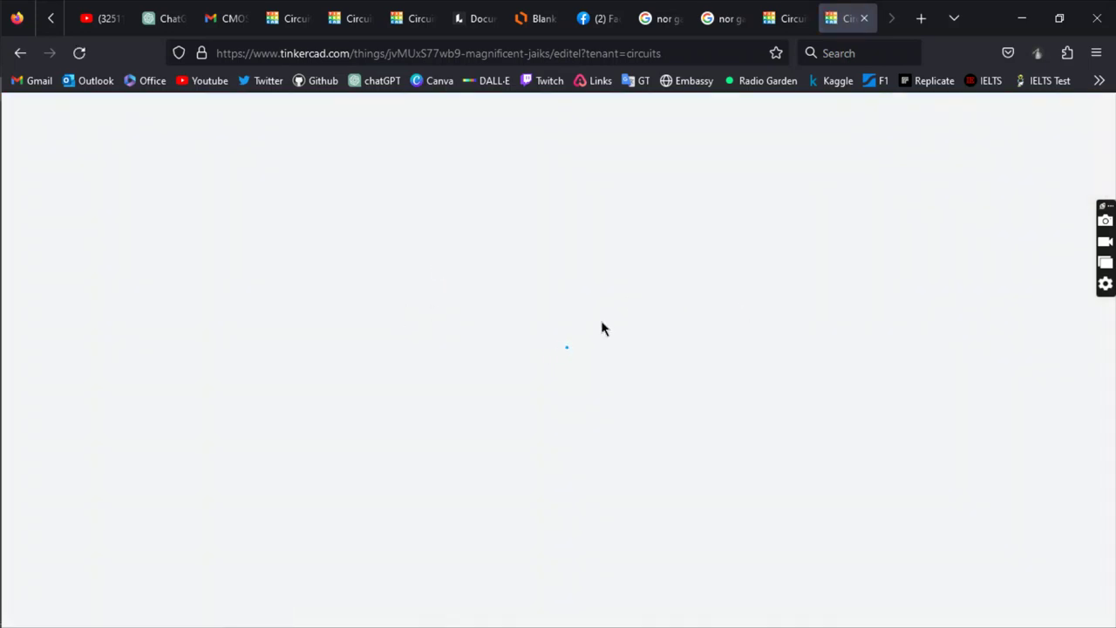
Step: Change the Google query from nor to 'nand gate diagram and truth table' and run it
{"action": "left_click", "coordinate": [675, 24]}
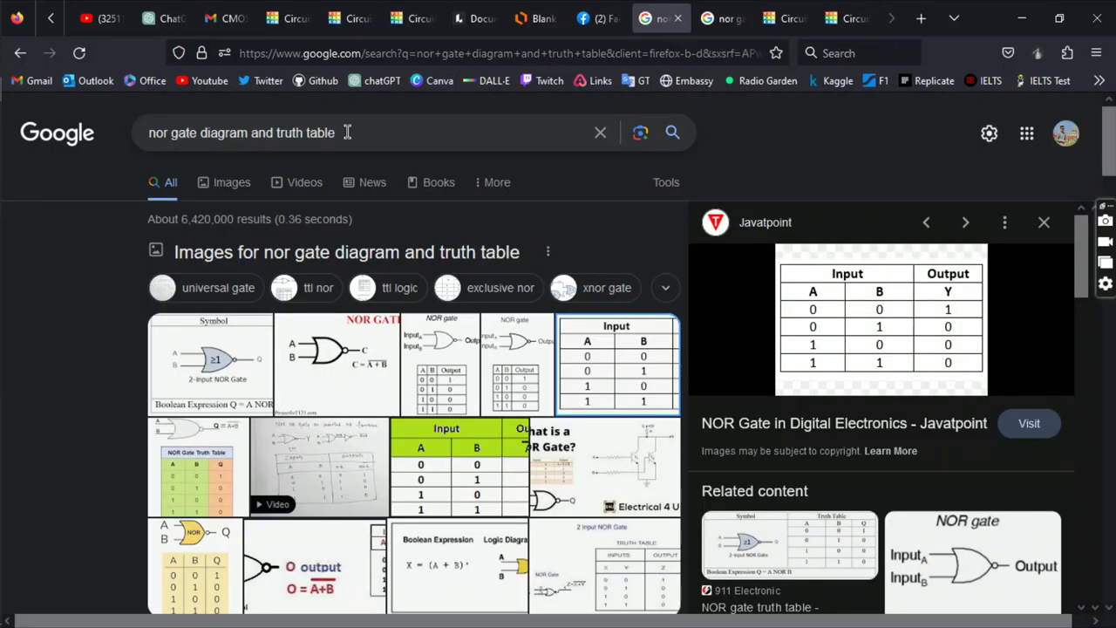
{"action": "left_click", "coordinate": [157, 130]}
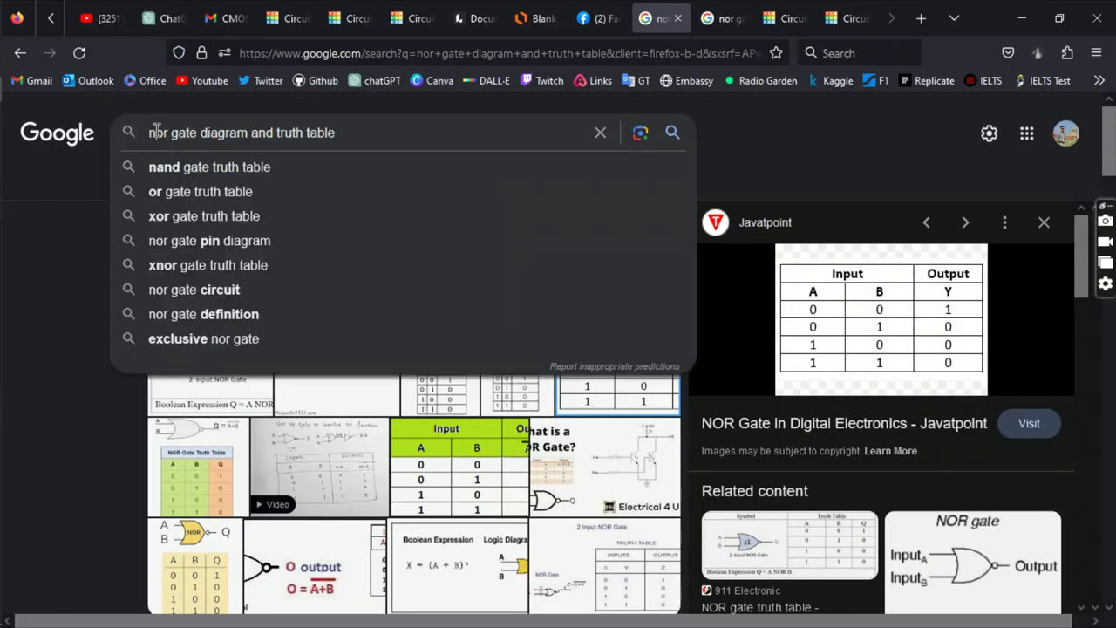
{"action": "type", "text": "nand"}
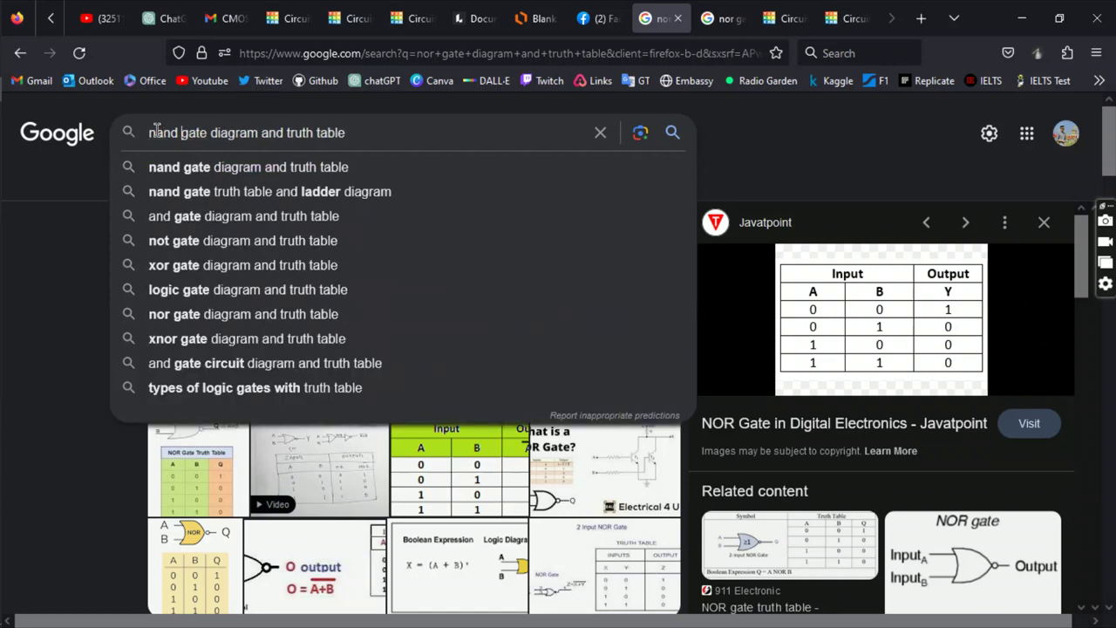
{"action": "key", "text": "Return"}
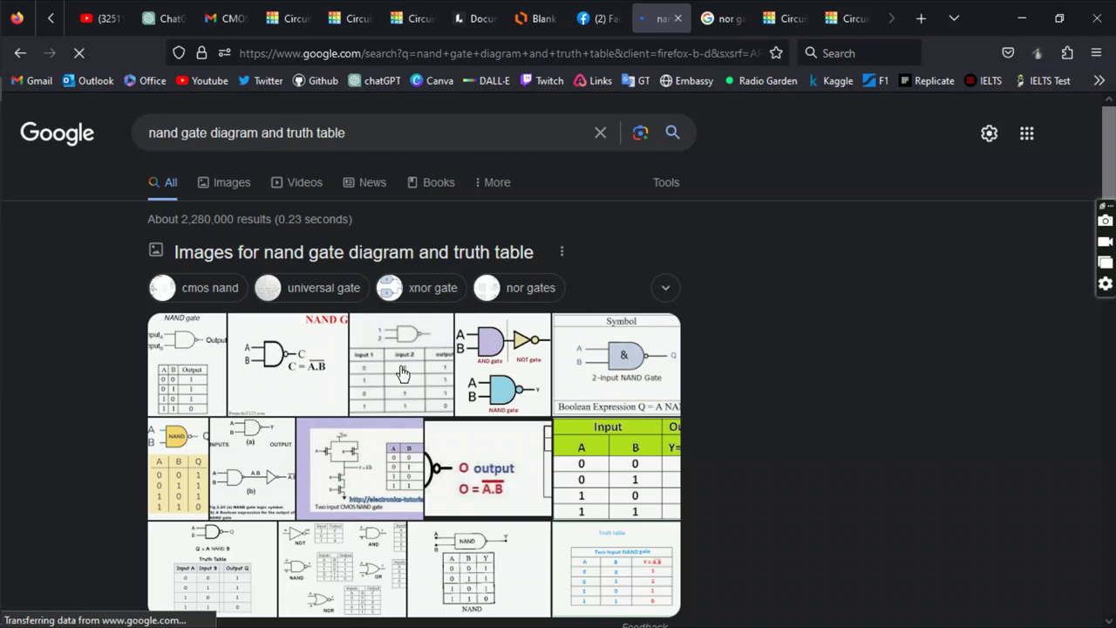
{"action": "left_click", "coordinate": [845, 18]}
Step: Close the old 7402 circuit tab and rename the new circuit 'NAND Gate Circuit Diagram'
{"action": "left_click", "coordinate": [801, 20]}
{"action": "left_click", "coordinate": [802, 19]}
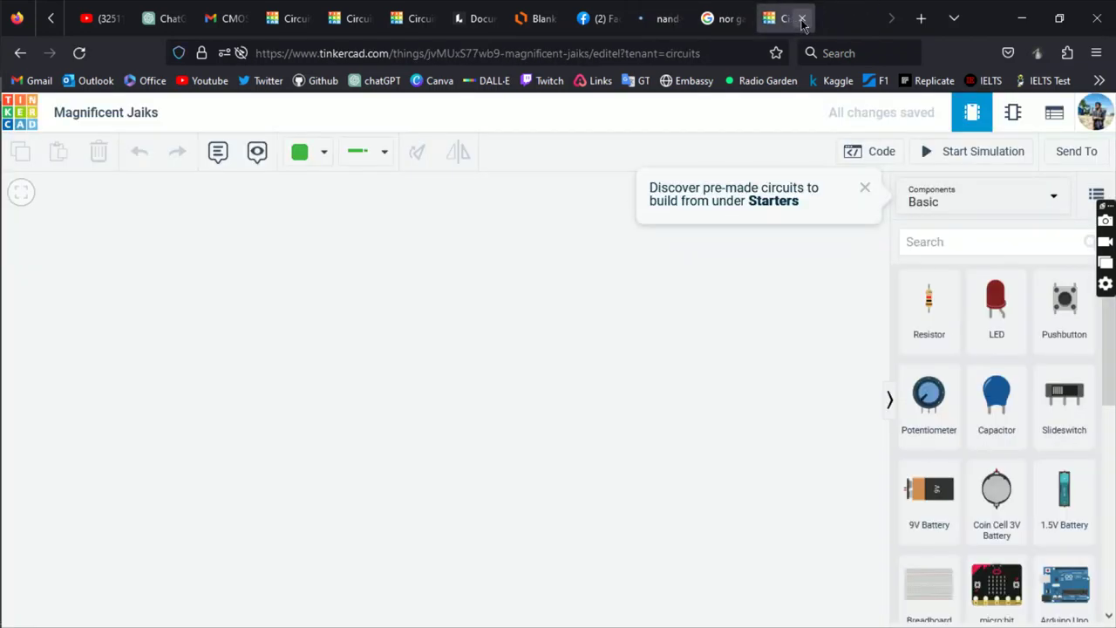
{"action": "left_click", "coordinate": [107, 112]}
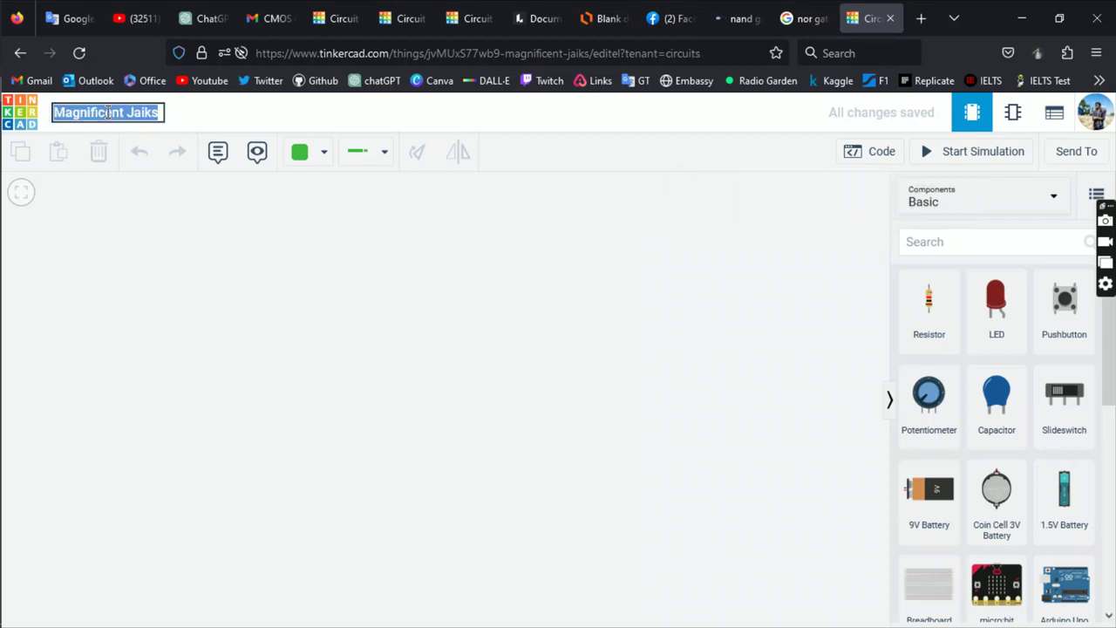
{"action": "key", "text": "BackSpace"}
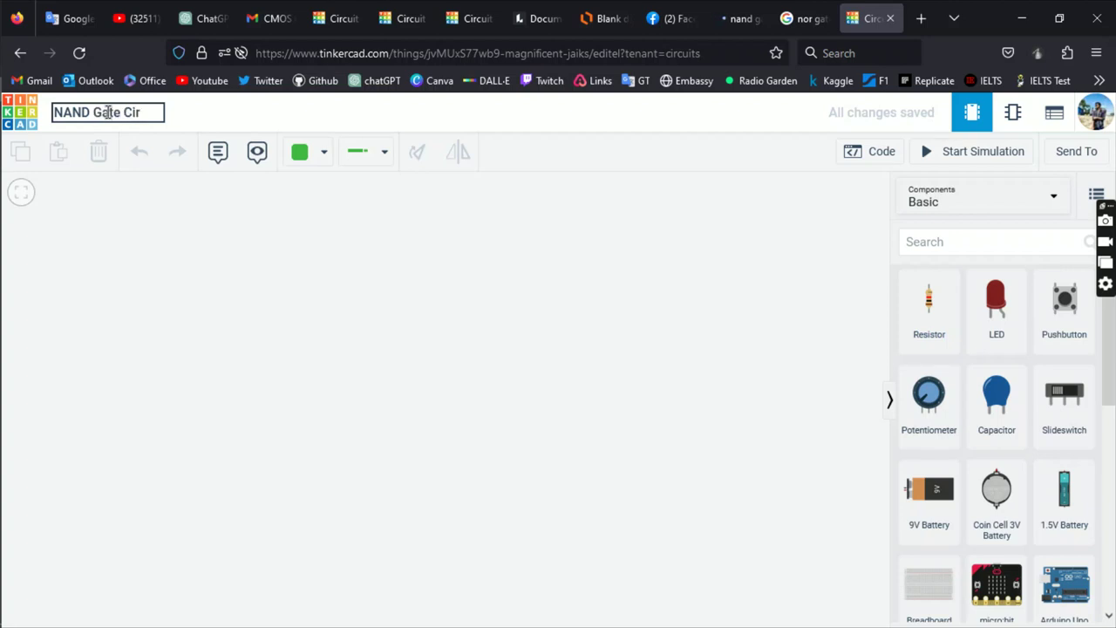
{"action": "type", "text": "NAND Gate Circuit"}
{"action": "type", "text": " Diagr"}
{"action": "type", "text": "am"}
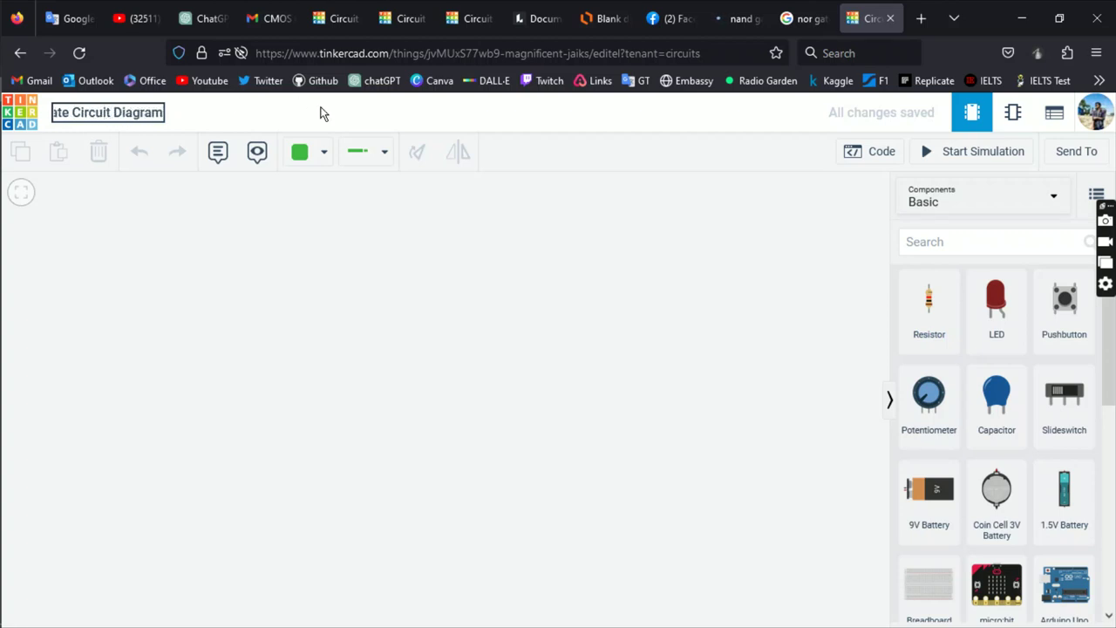
{"action": "key", "text": "Escape"}
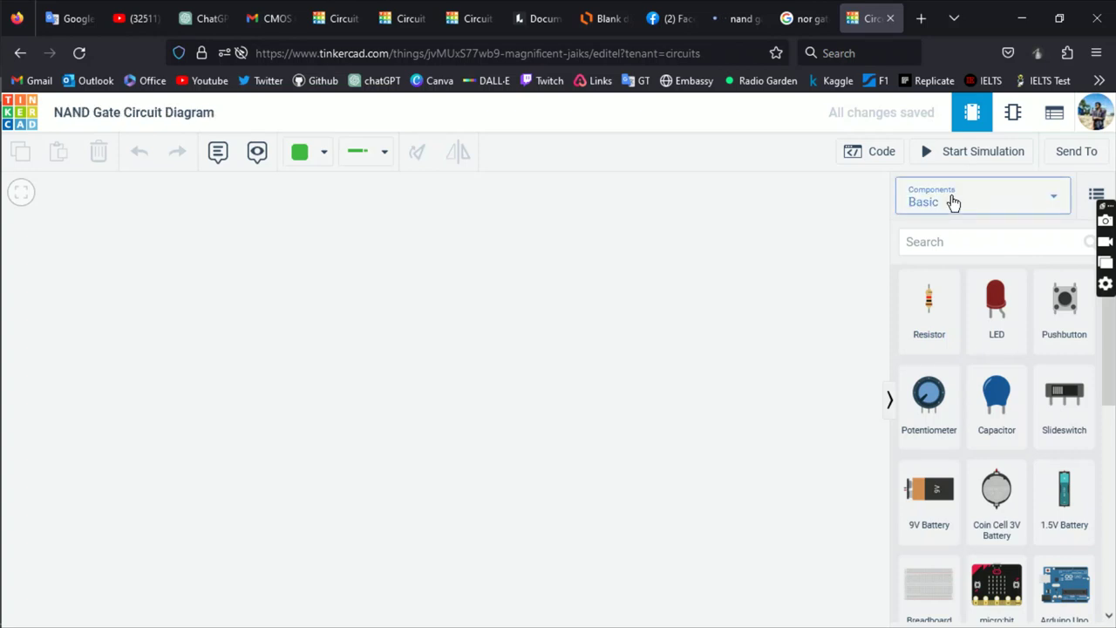
Step: Switch the Components panel's component set to show all components
{"action": "scroll", "coordinate": [1046, 423], "scroll_direction": "down", "scroll_amount": 5}
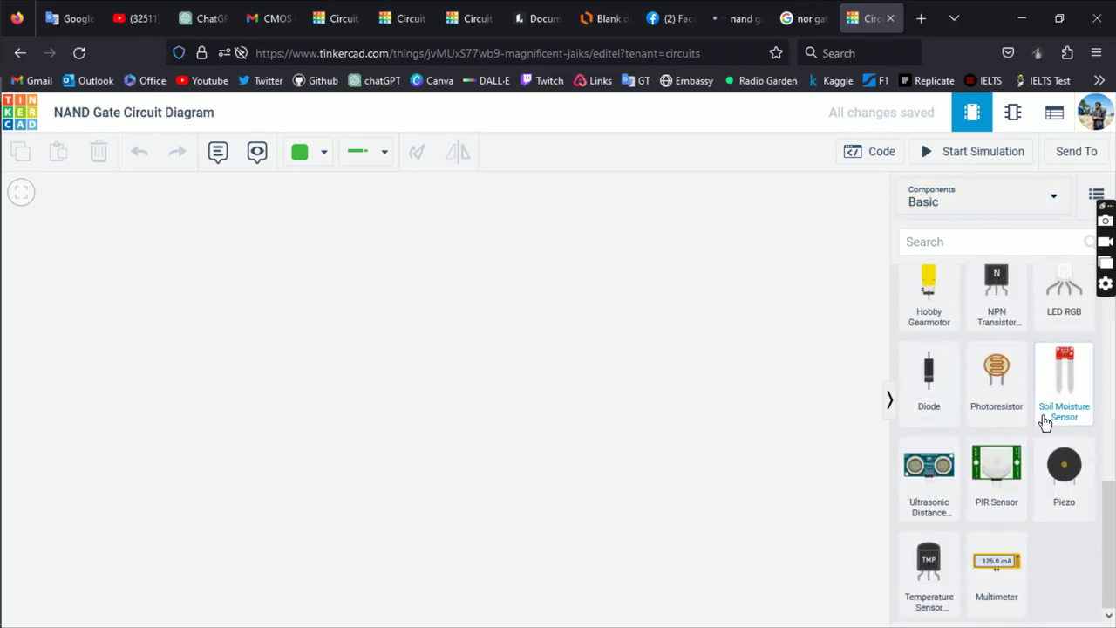
{"action": "scroll", "coordinate": [1038, 415], "scroll_direction": "up", "scroll_amount": 3}
{"action": "scroll", "coordinate": [928, 480], "scroll_direction": "up", "scroll_amount": 3}
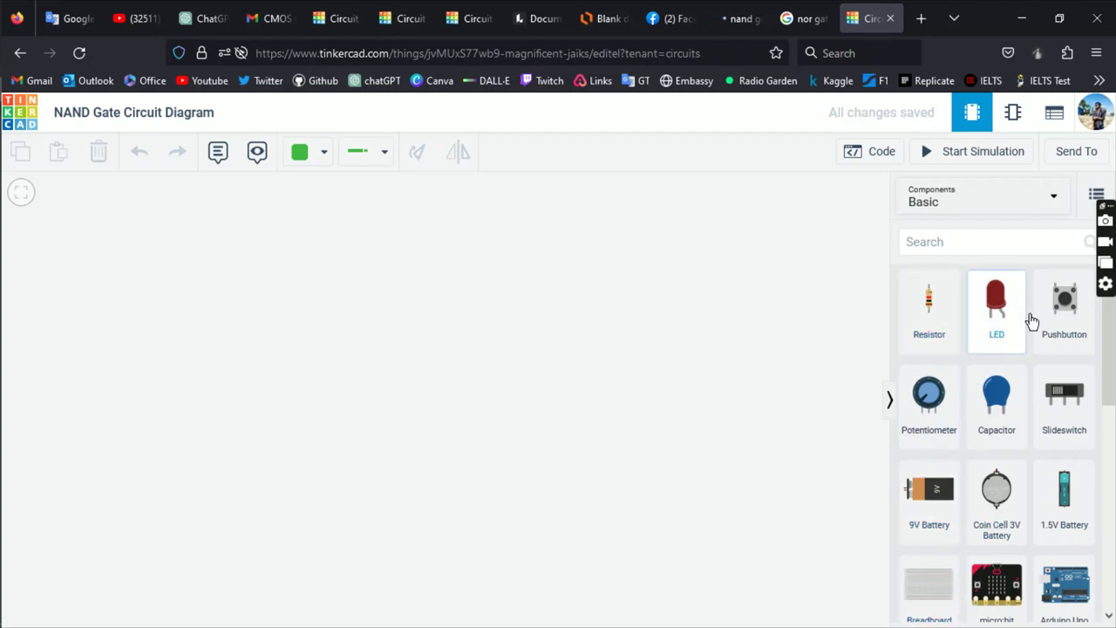
{"action": "left_click", "coordinate": [972, 206]}
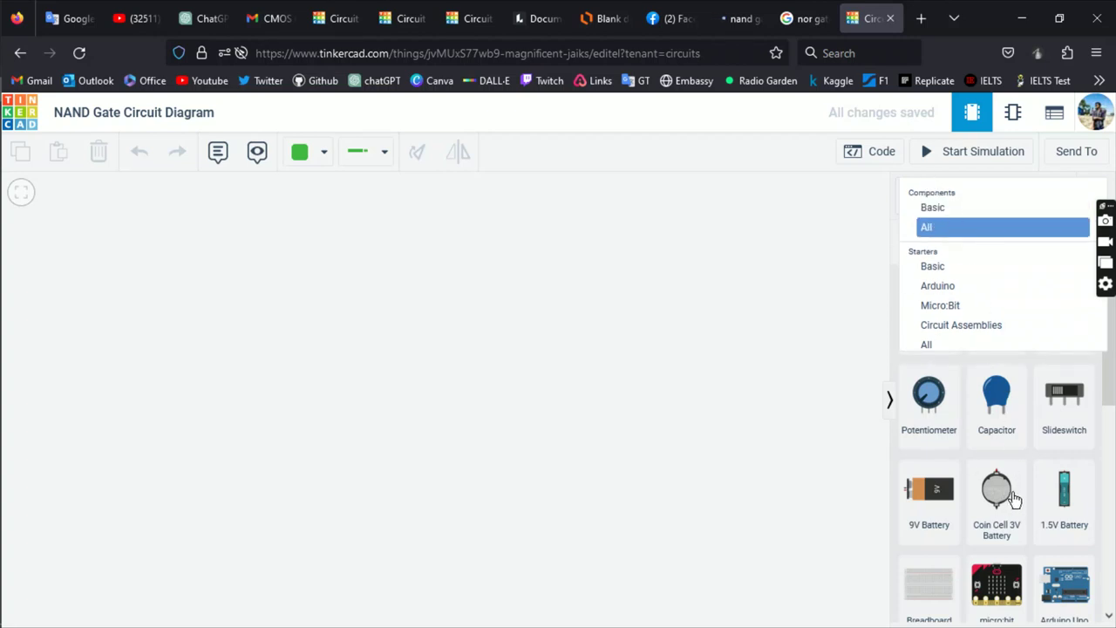
{"action": "scroll", "coordinate": [997, 493], "scroll_direction": "down", "scroll_amount": 3}
{"action": "left_click", "coordinate": [957, 226]}
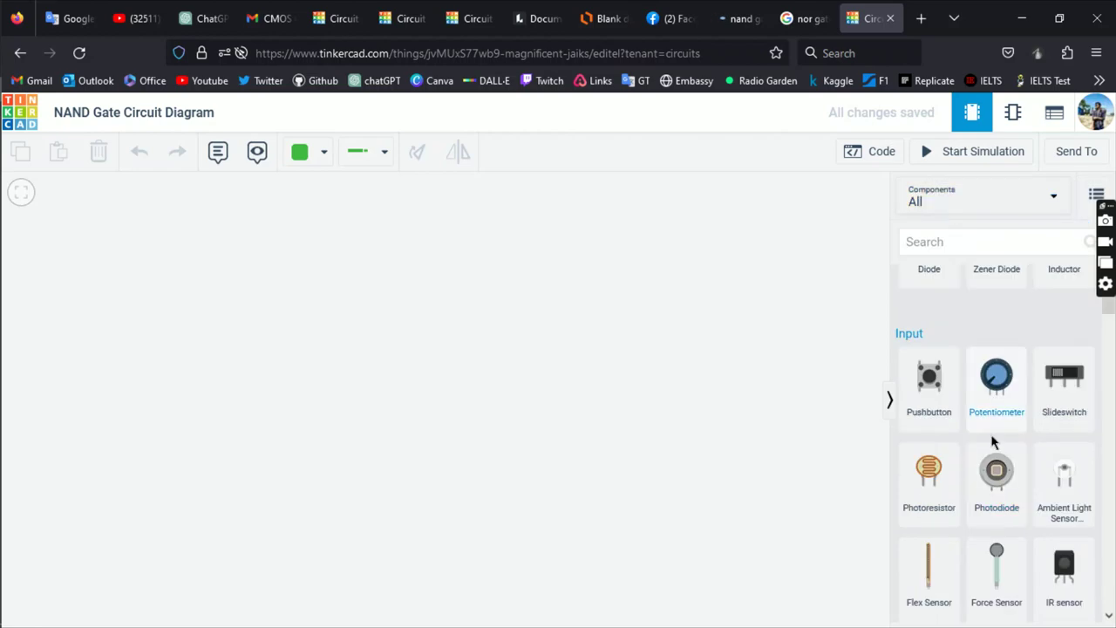
Step: Browse the full component list, then go to the NAND truth-table results tab
{"action": "scroll", "coordinate": [995, 442], "scroll_direction": "down", "scroll_amount": 5}
{"action": "scroll", "coordinate": [994, 442], "scroll_direction": "down", "scroll_amount": 20}
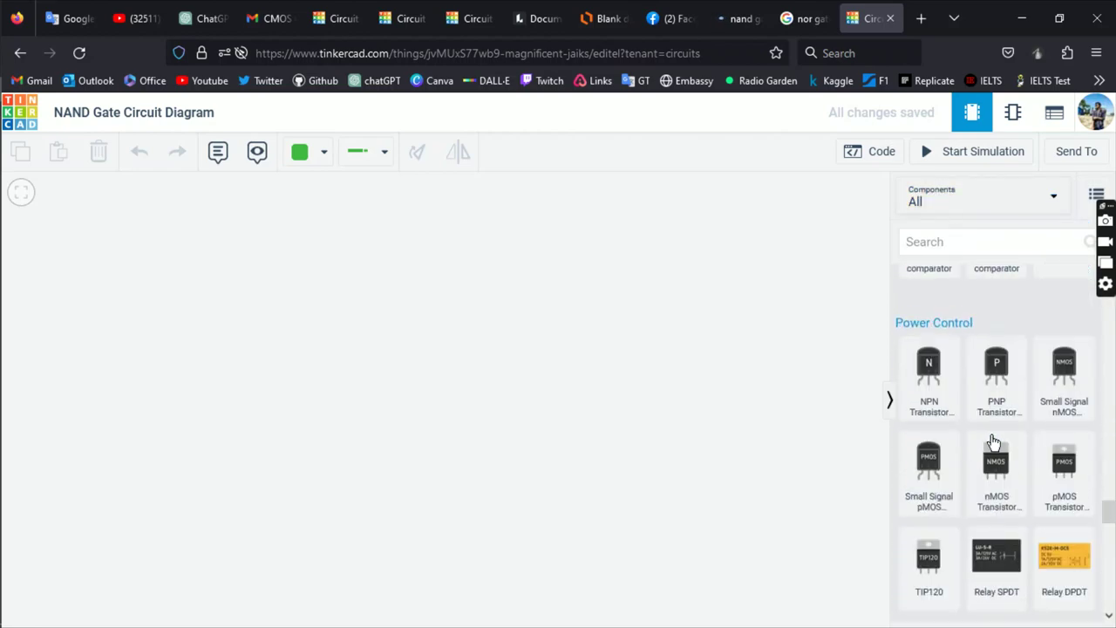
{"action": "scroll", "coordinate": [994, 441], "scroll_direction": "up", "scroll_amount": 10}
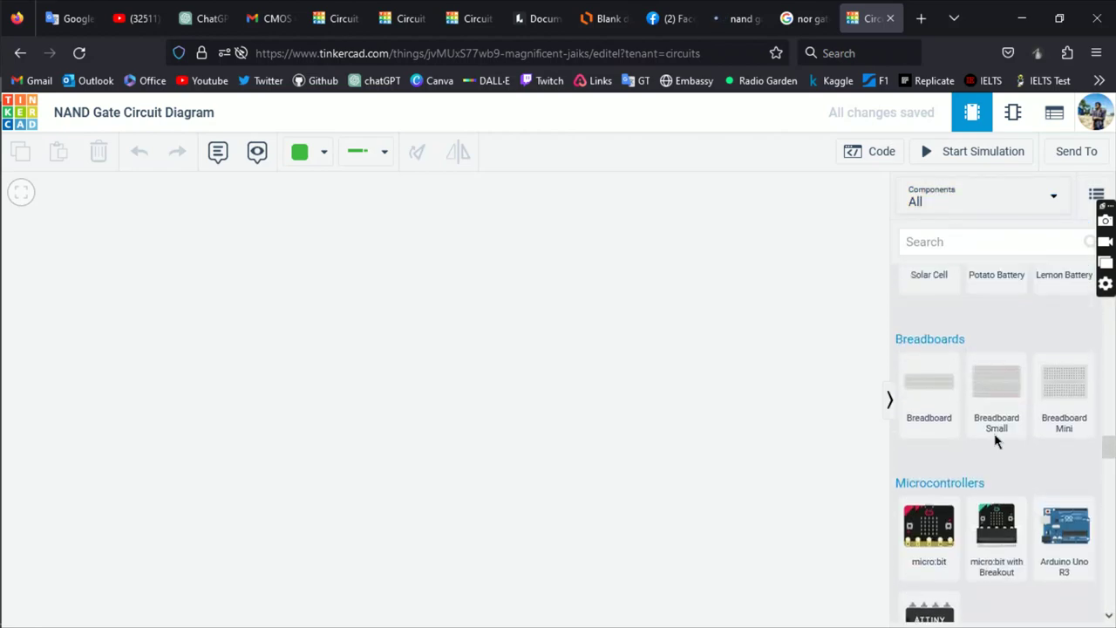
{"action": "scroll", "coordinate": [997, 441], "scroll_direction": "down", "scroll_amount": 4}
{"action": "scroll", "coordinate": [997, 442], "scroll_direction": "down", "scroll_amount": 3}
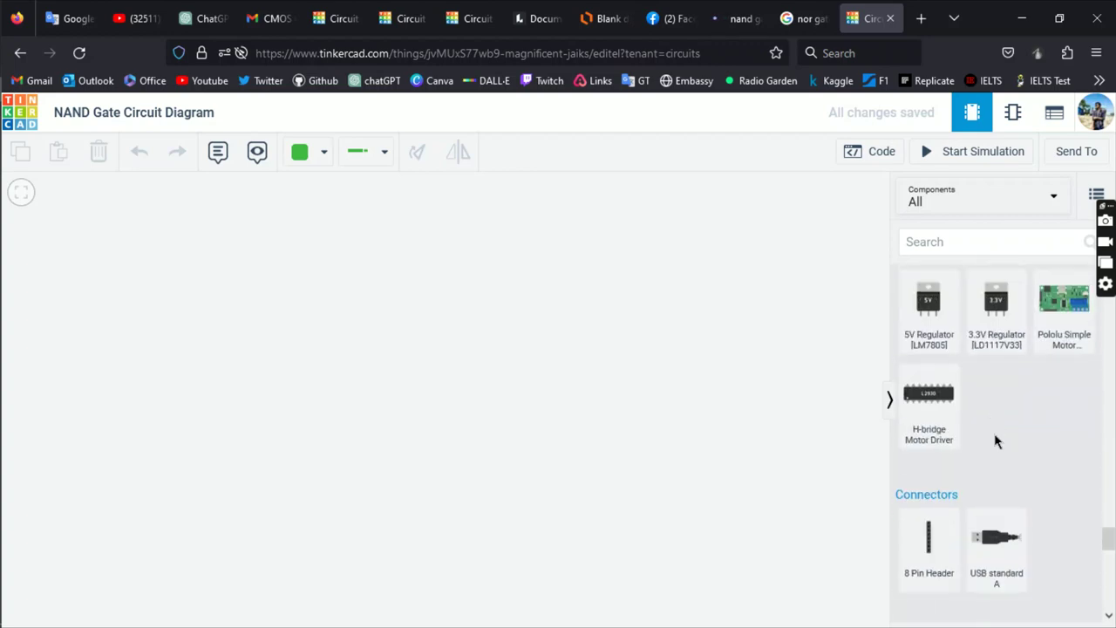
{"action": "scroll", "coordinate": [997, 443], "scroll_direction": "down", "scroll_amount": 5}
{"action": "scroll", "coordinate": [997, 442], "scroll_direction": "up", "scroll_amount": 7}
{"action": "scroll", "coordinate": [997, 440], "scroll_direction": "up", "scroll_amount": 10}
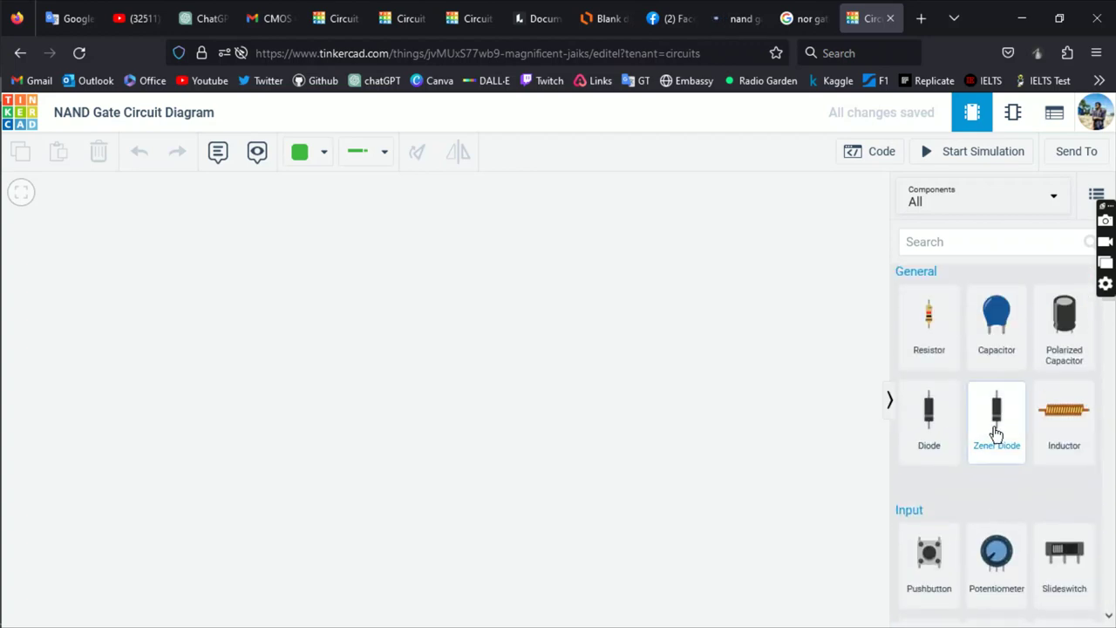
{"action": "left_click", "coordinate": [740, 18]}
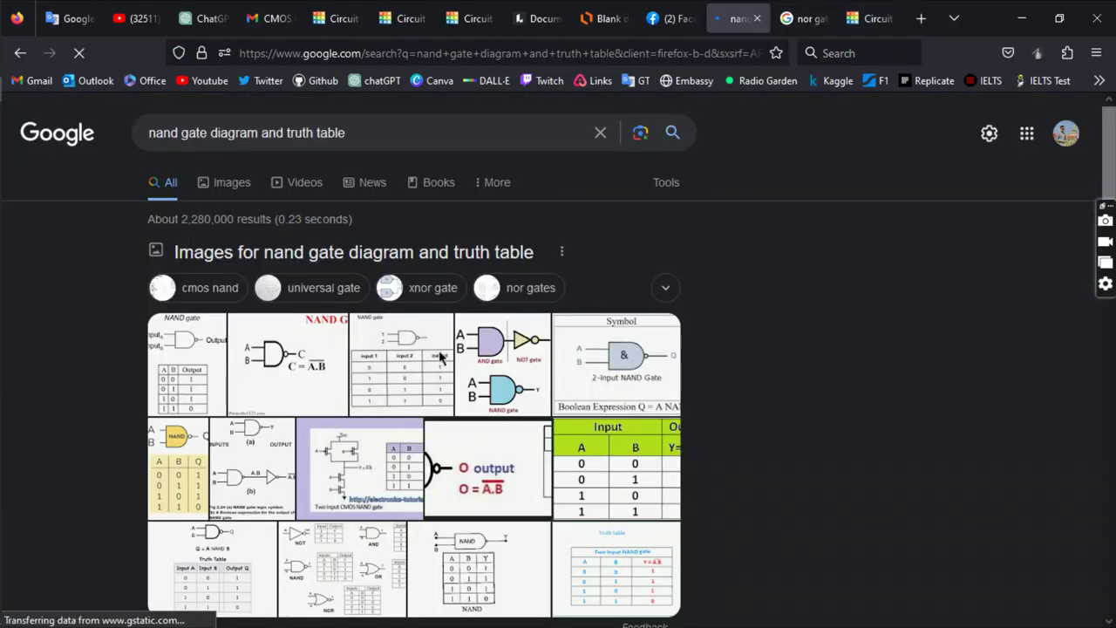
Step: Change the NOR gate IC search to 'nand gate ic' and run it
{"action": "left_click", "coordinate": [806, 19]}
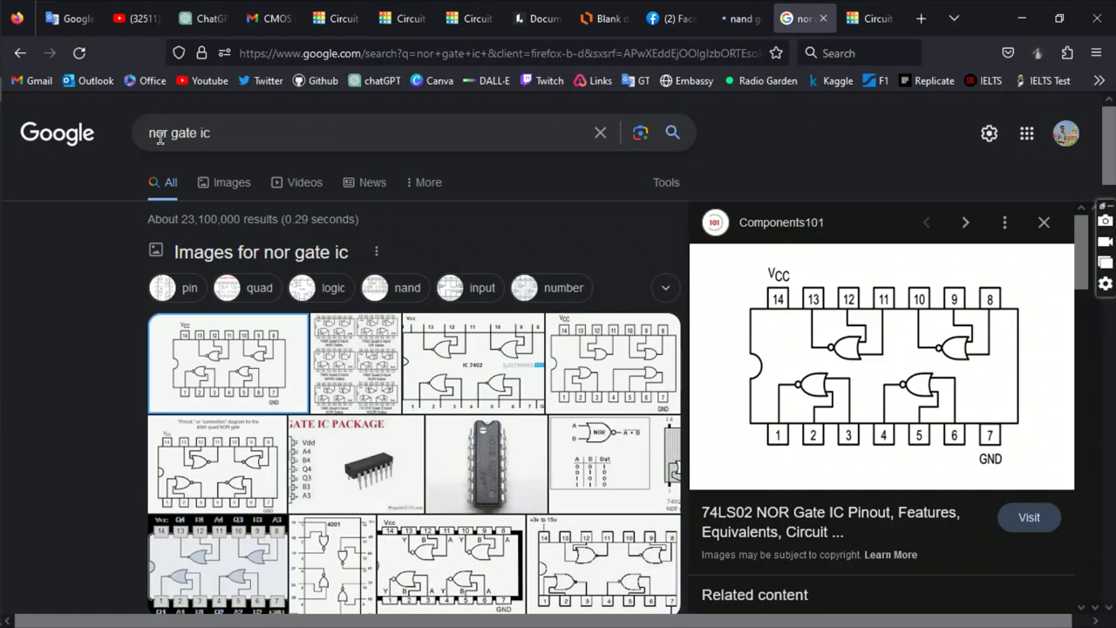
{"action": "double_click", "coordinate": [161, 133]}
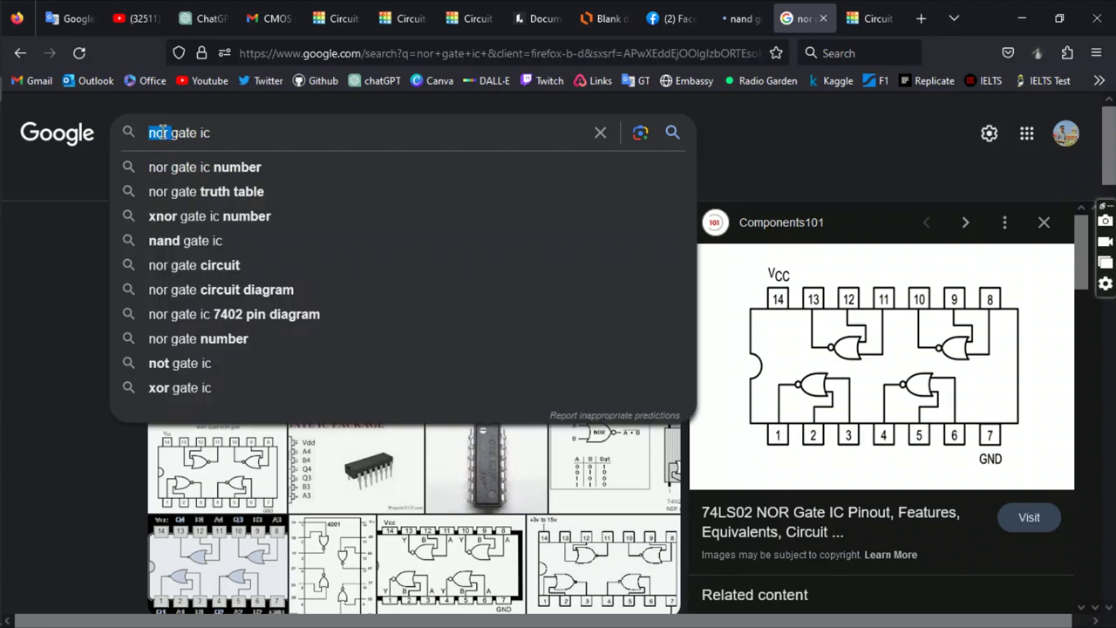
{"action": "type", "text": "nand"}
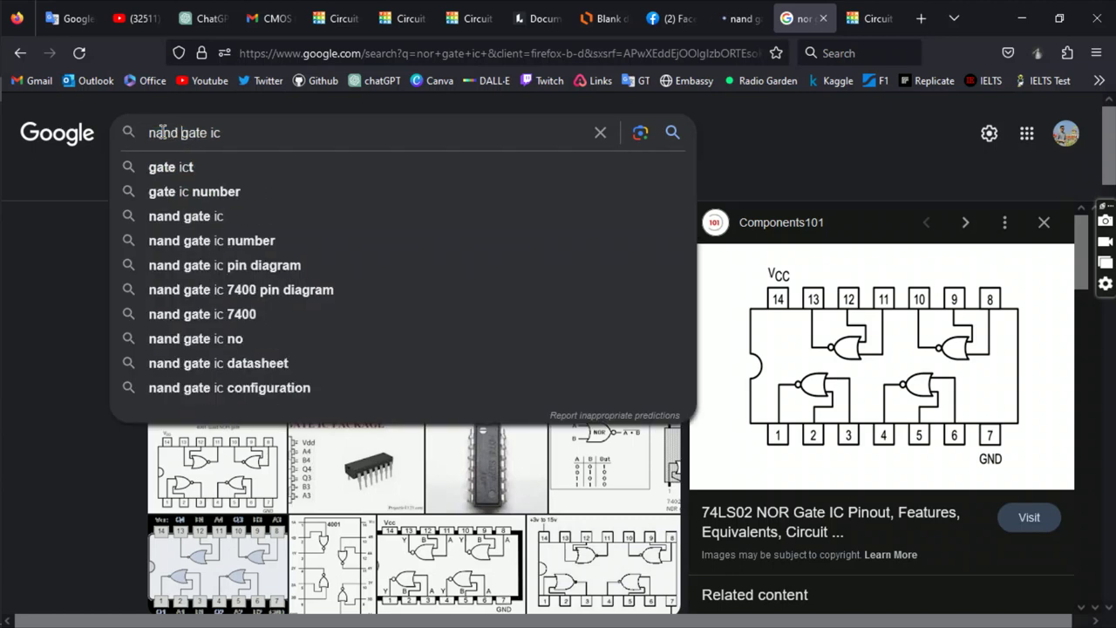
{"action": "key", "text": "Return"}
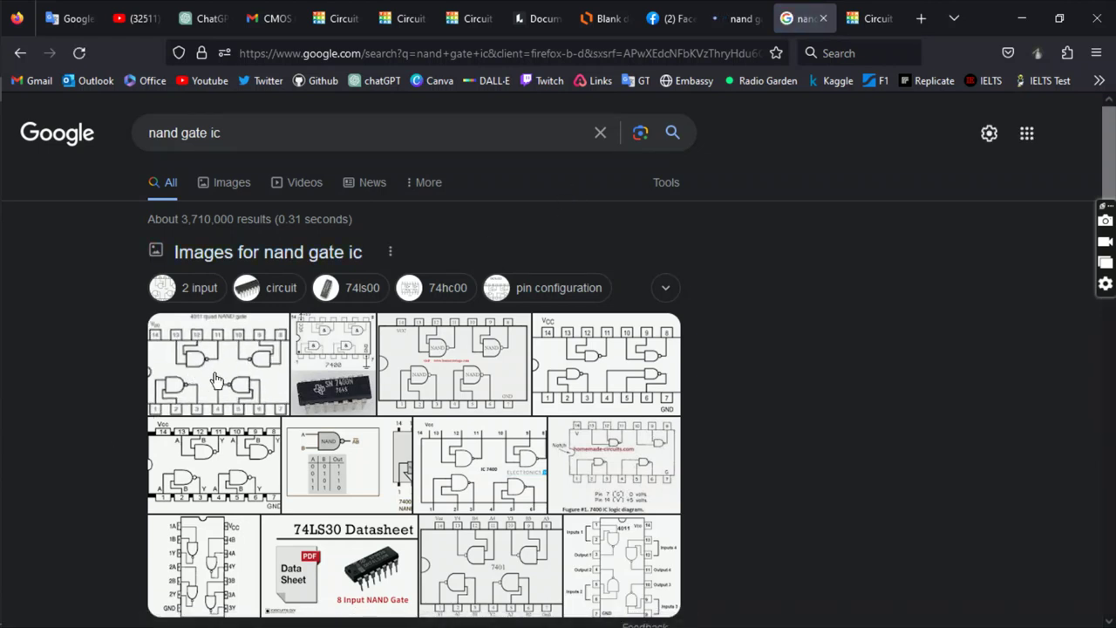
Step: Compare the two NAND result tabs, then return to the circuit's component search
{"action": "left_click", "coordinate": [731, 18]}
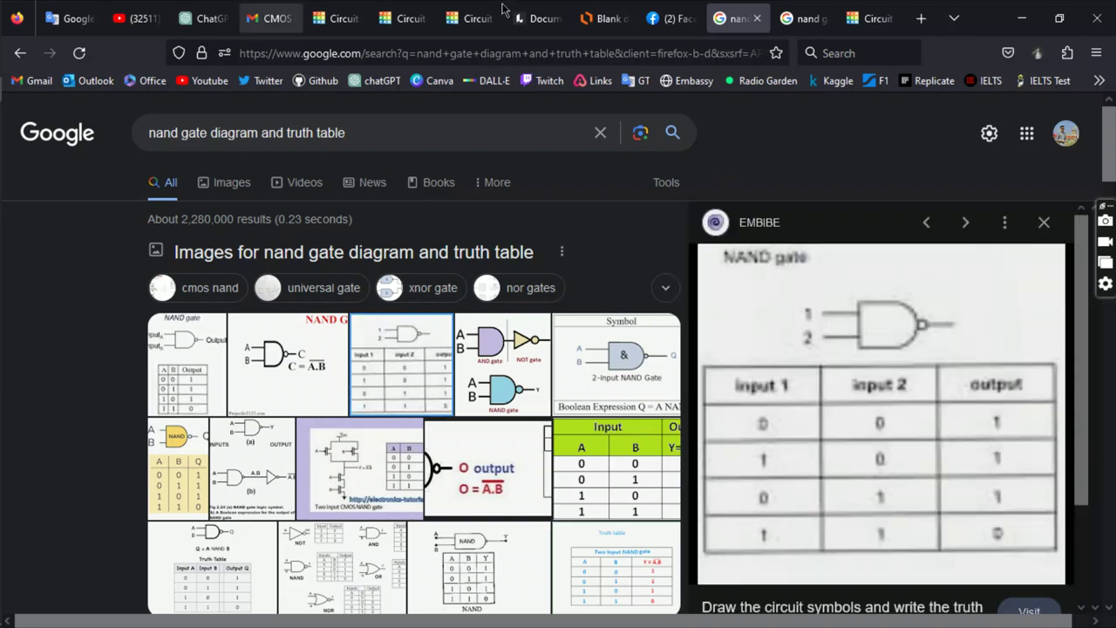
{"action": "left_click", "coordinate": [801, 18]}
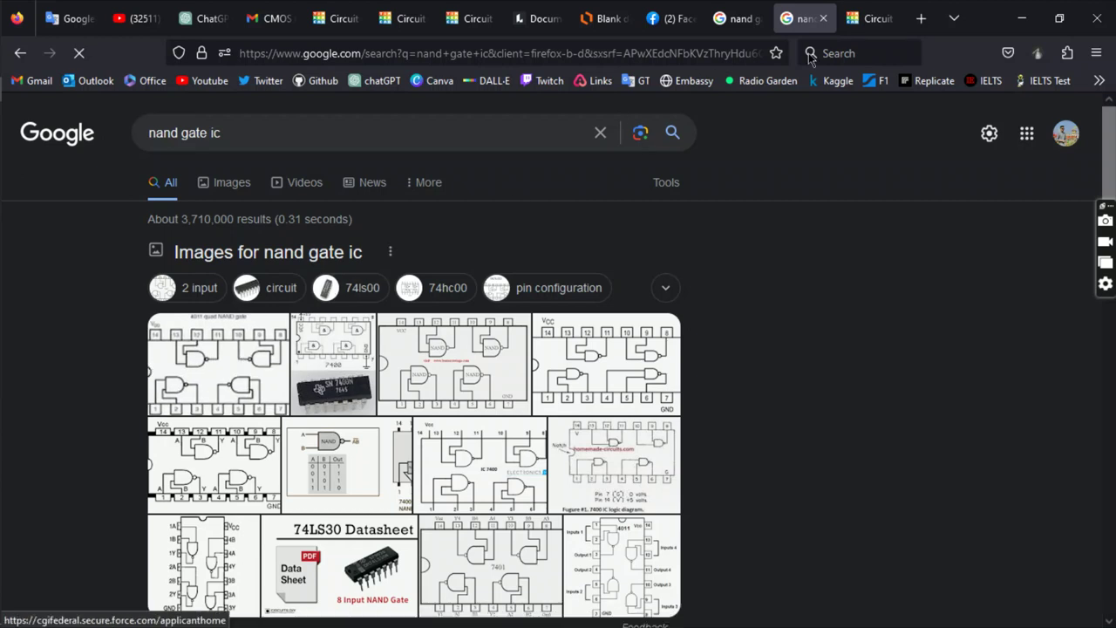
{"action": "left_click", "coordinate": [872, 19]}
{"action": "left_click", "coordinate": [950, 244]}
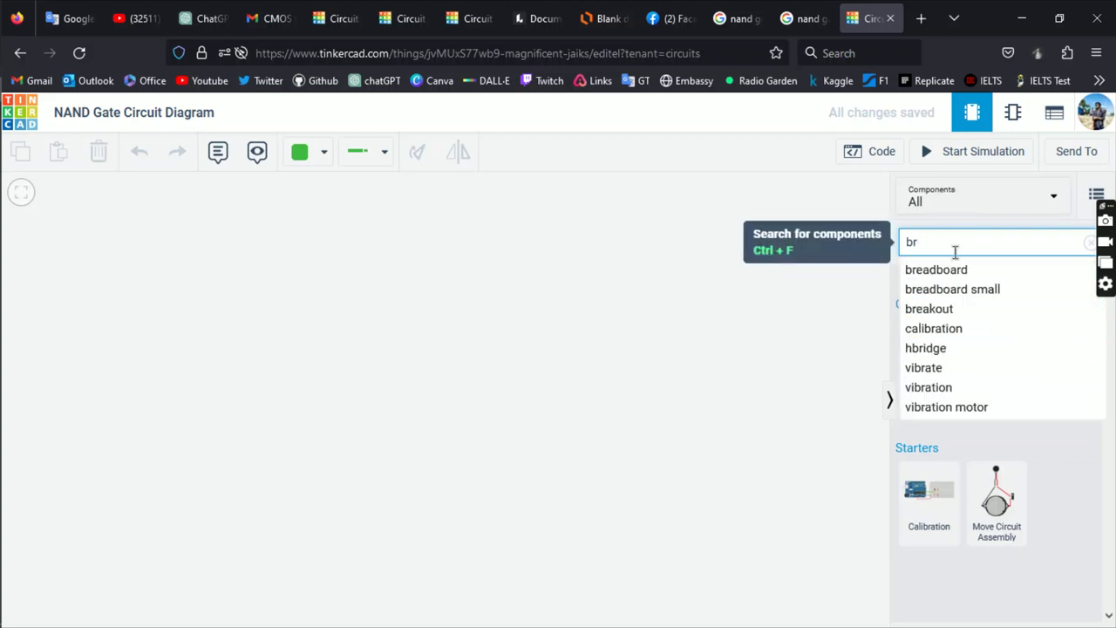
Step: Search components for breadboard and place a Breadboard Small near the canvas centre
{"action": "key", "text": "Down"}
{"action": "key", "text": "Return"}
{"action": "left_click", "coordinate": [937, 372]}
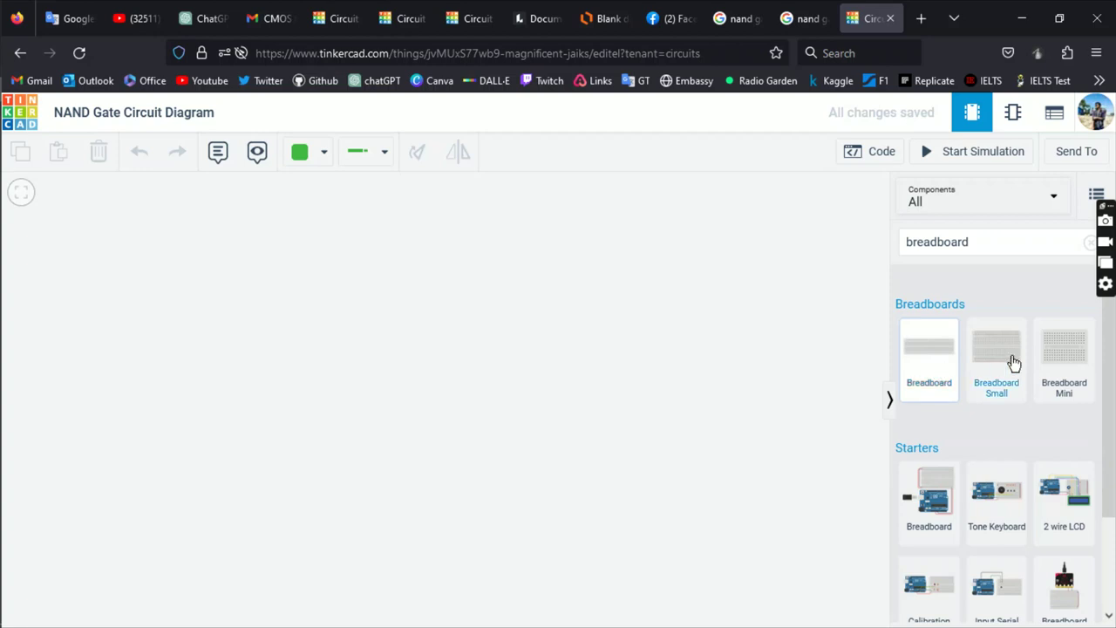
{"action": "left_click", "coordinate": [1014, 363]}
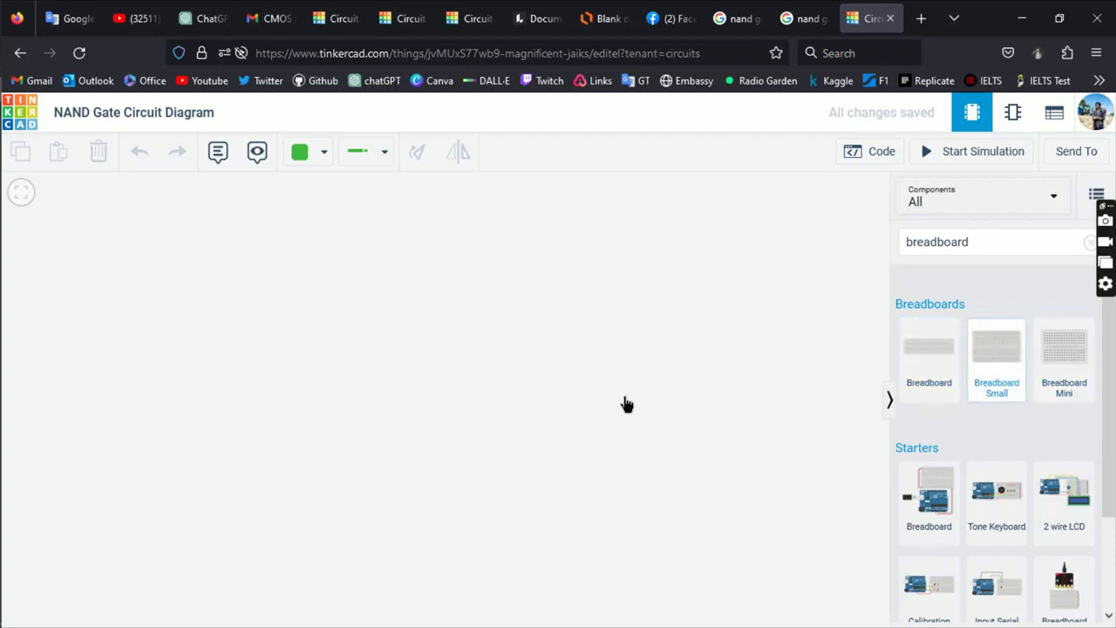
{"action": "left_click", "coordinate": [419, 407]}
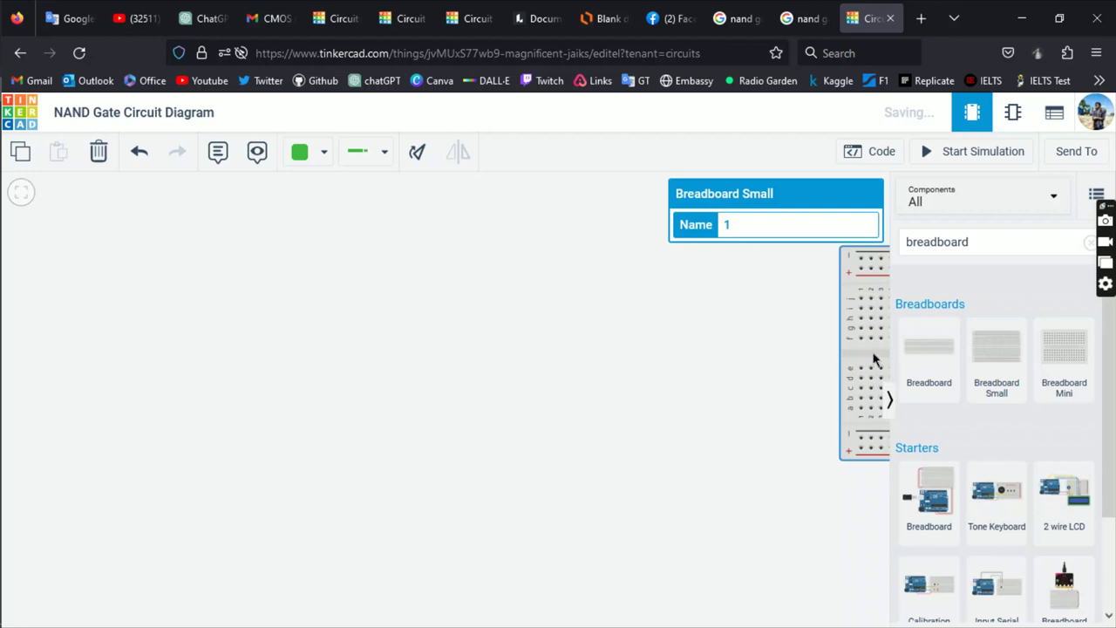
{"action": "left_click", "coordinate": [373, 394]}
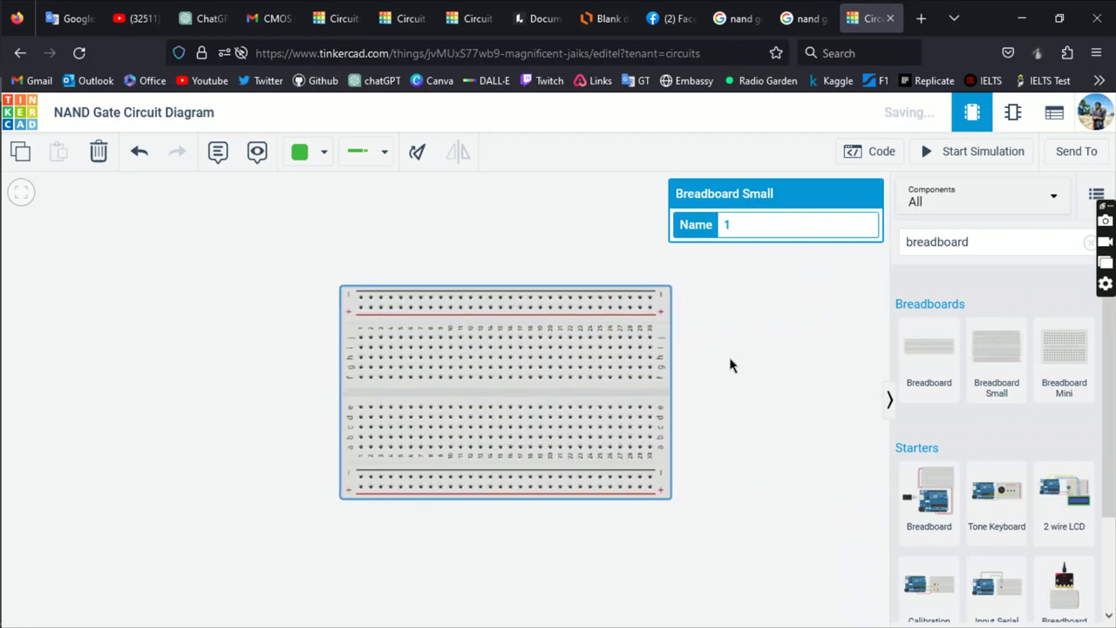
Step: Compare the NAND truth-table results with the 4011 quad NAND gate pinout
{"action": "left_click", "coordinate": [820, 19]}
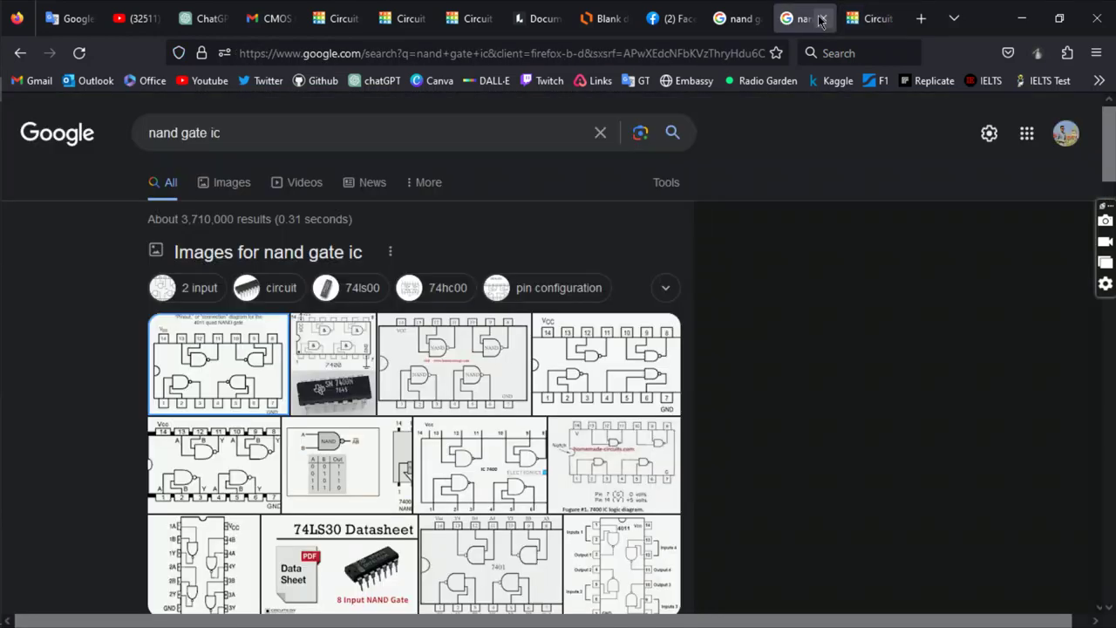
{"action": "left_click", "coordinate": [742, 19]}
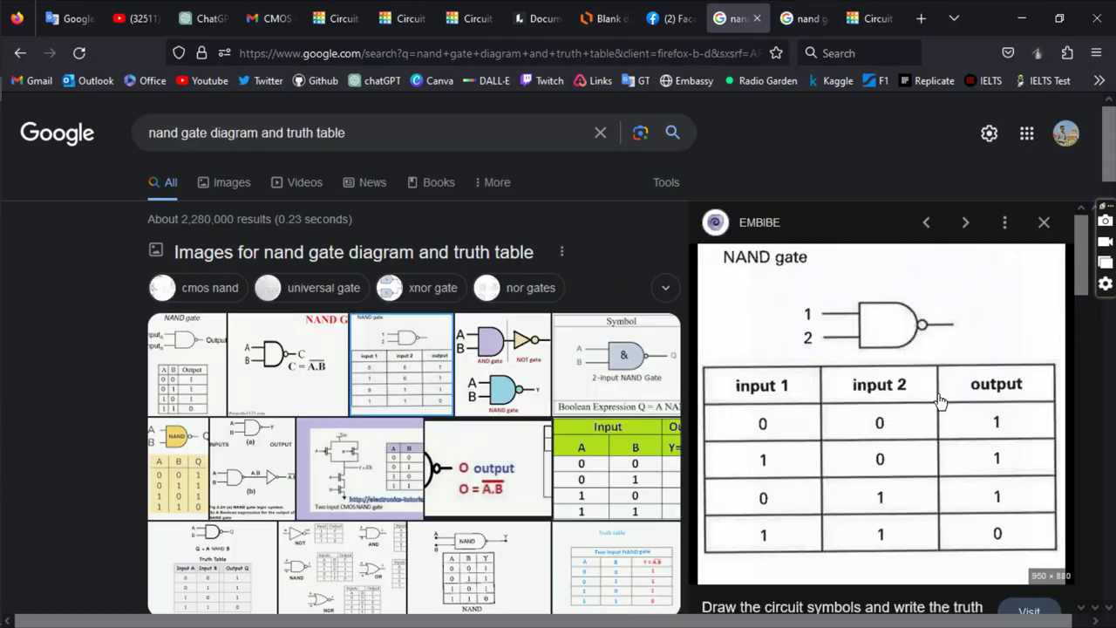
{"action": "left_click", "coordinate": [803, 19]}
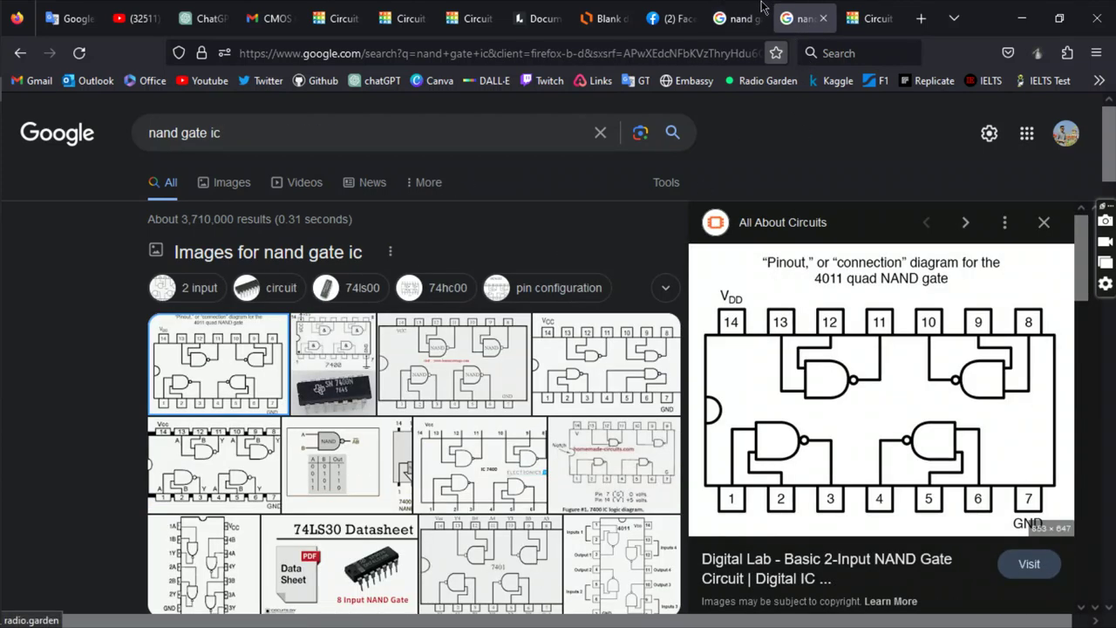
{"action": "left_click", "coordinate": [743, 19]}
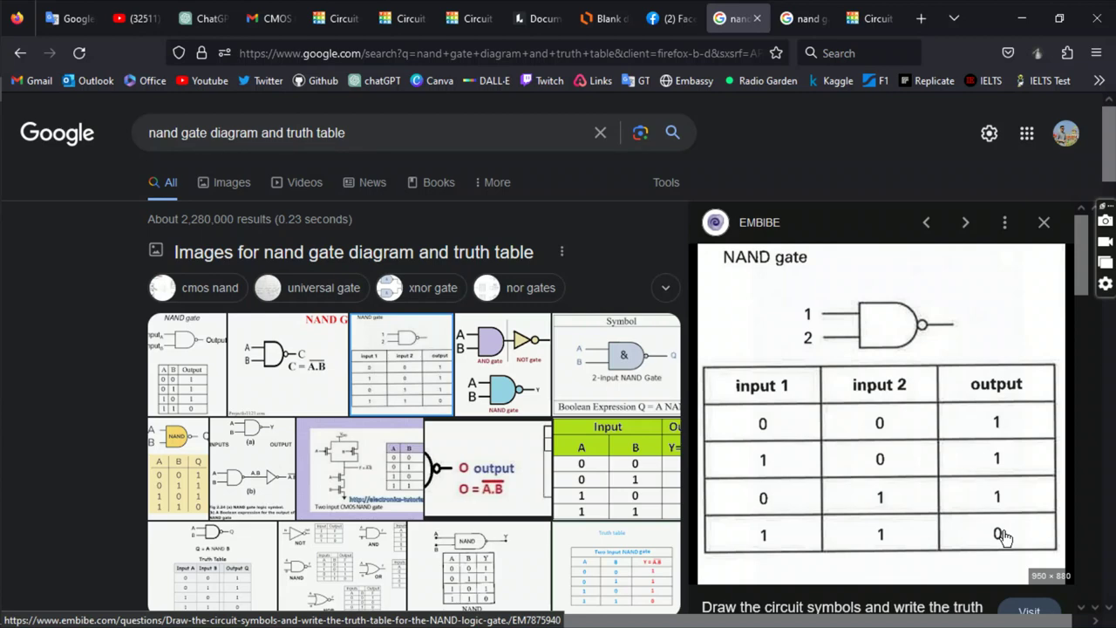
{"action": "left_click", "coordinate": [802, 19]}
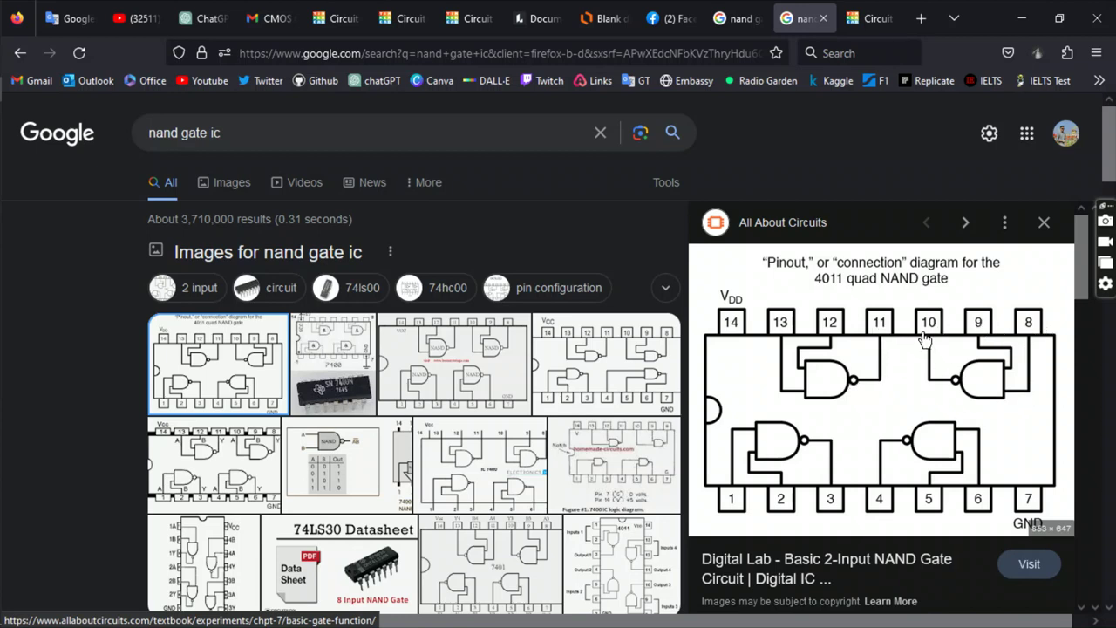
Step: Back in Tinkercad, clear the breadboard text from the component search
{"action": "left_click", "coordinate": [872, 25]}
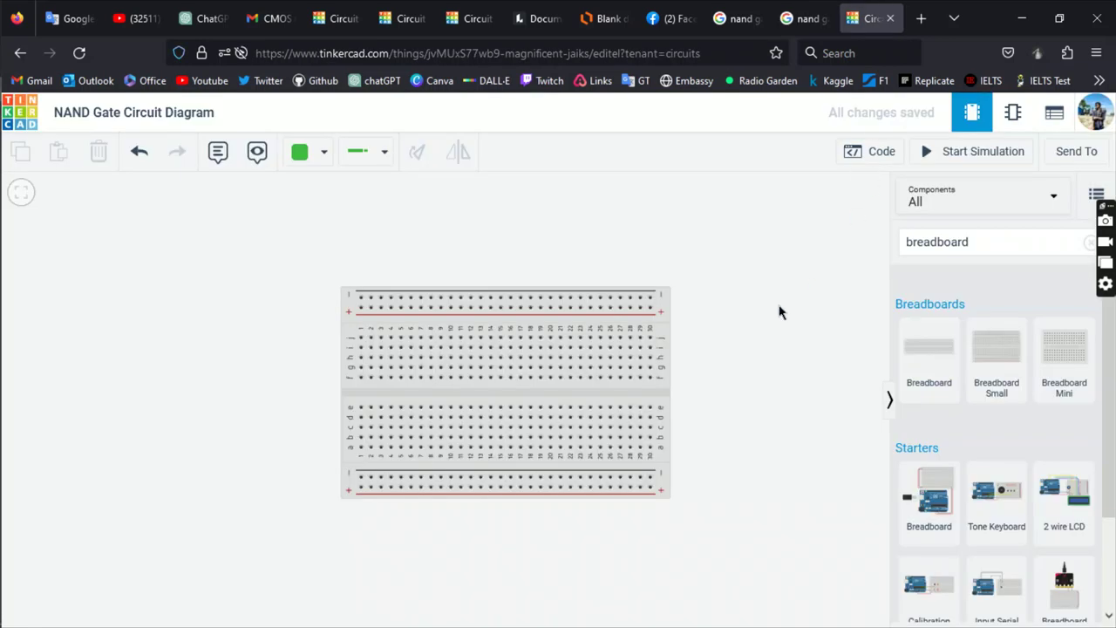
{"action": "left_click", "coordinate": [964, 239]}
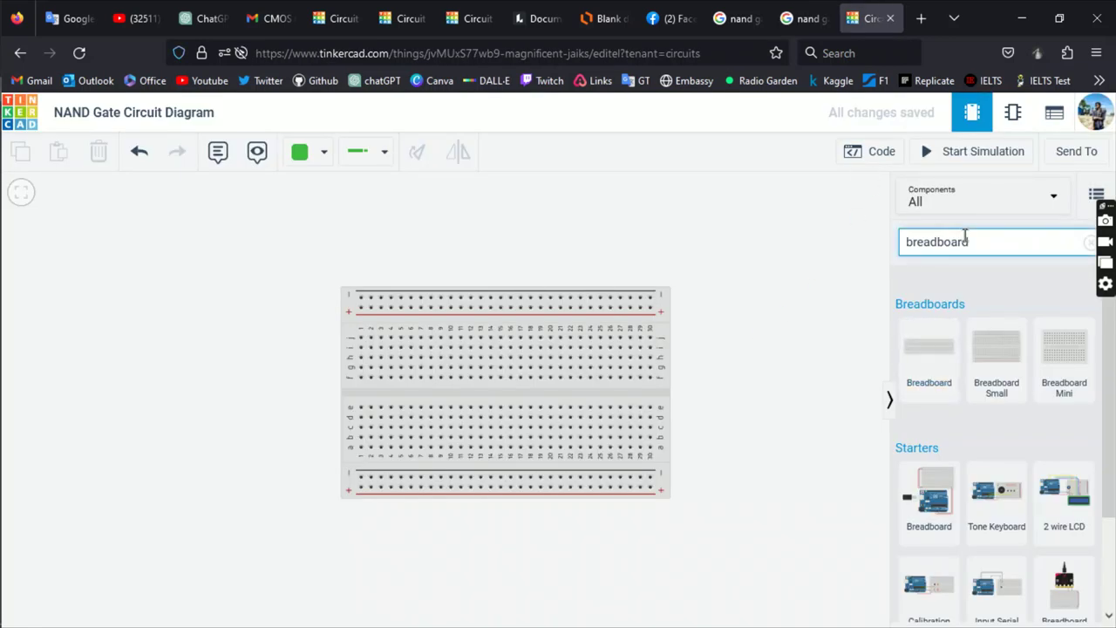
{"action": "double_click", "coordinate": [965, 240]}
{"action": "key", "text": "BackSpace"}
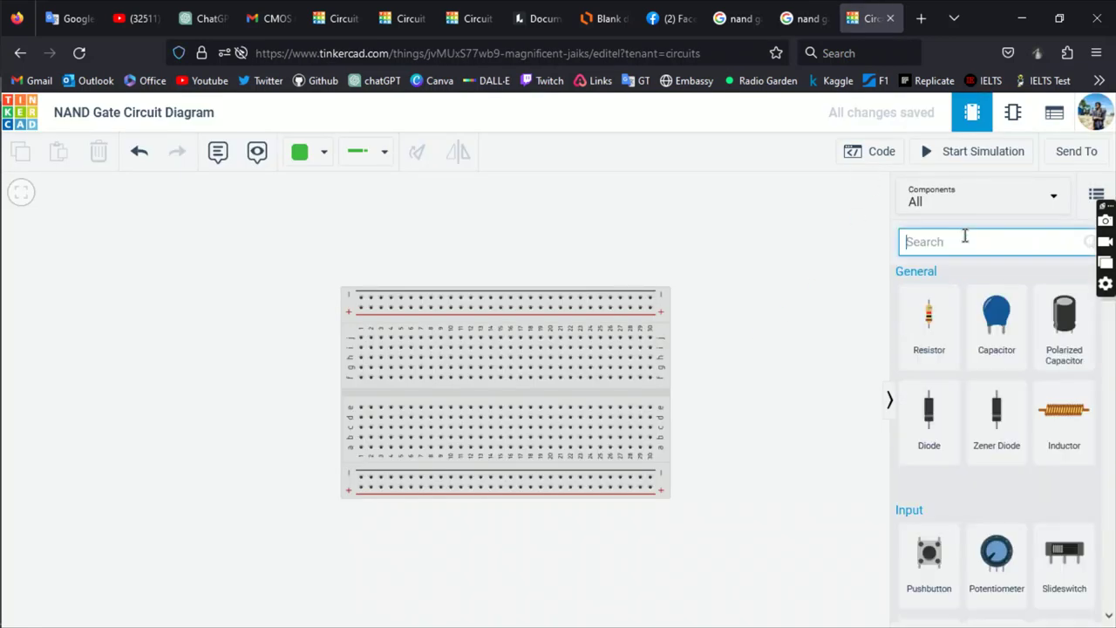